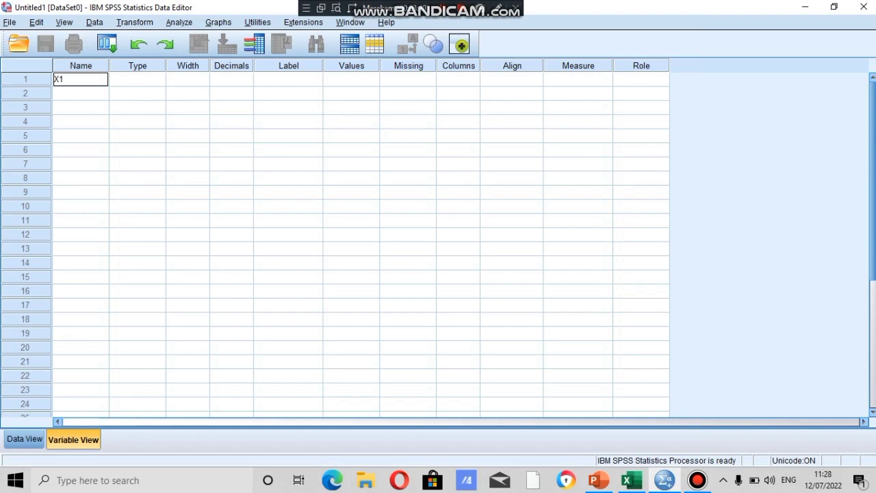
- Confirm X1 as the first variable's name and name the second variable Y
{"action": "key", "text": "Return"}
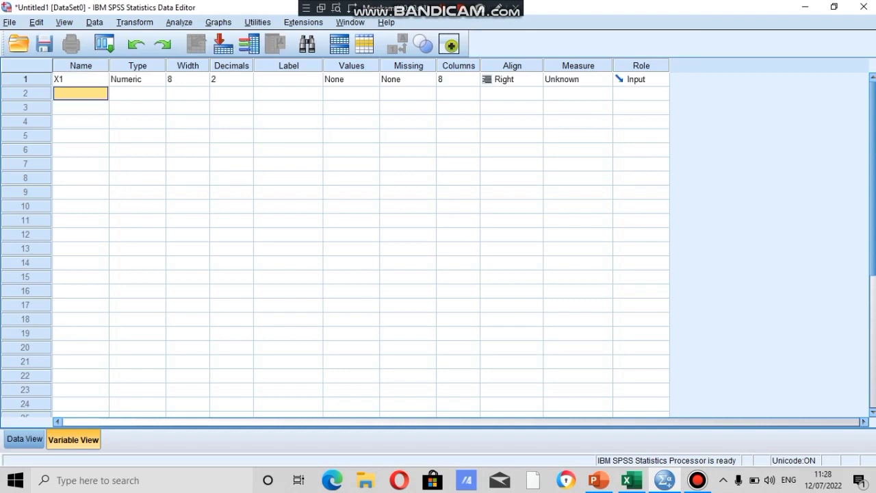
{"action": "type", "text": "Y"}
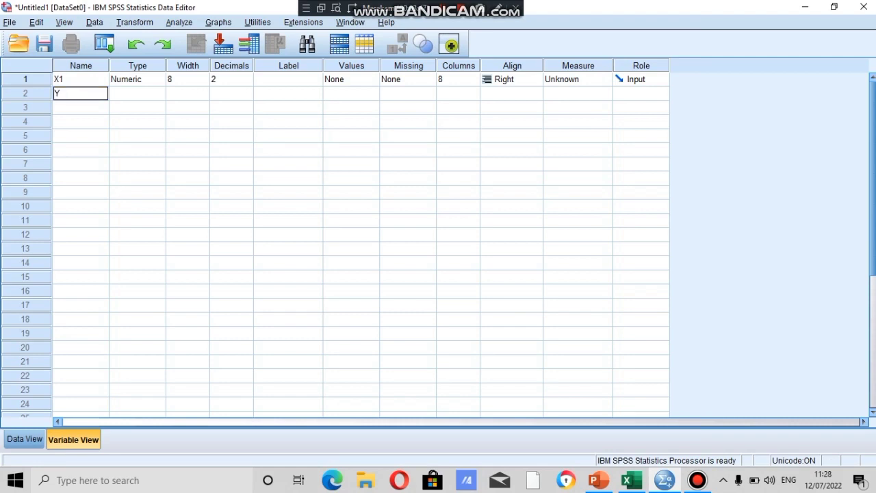
{"action": "key", "text": "Tab"}
- Set the decimals of variable X1 to 0 and of variable Y to 1
{"action": "key", "text": "Tab"}
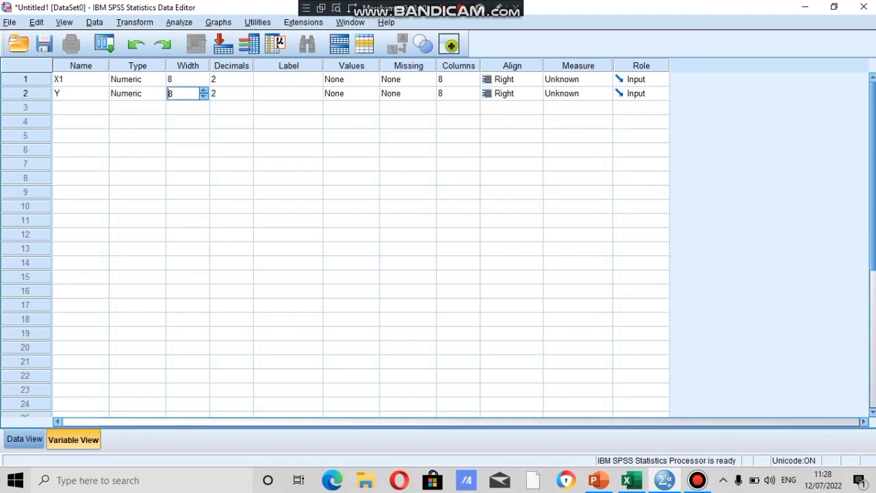
{"action": "key", "text": "Tab"}
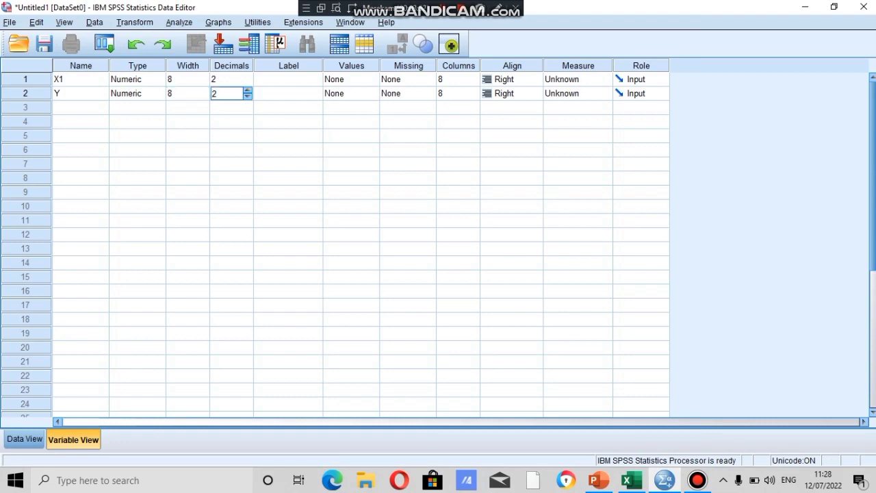
{"action": "left_click", "coordinate": [247, 83]}
{"action": "left_click", "coordinate": [247, 82]}
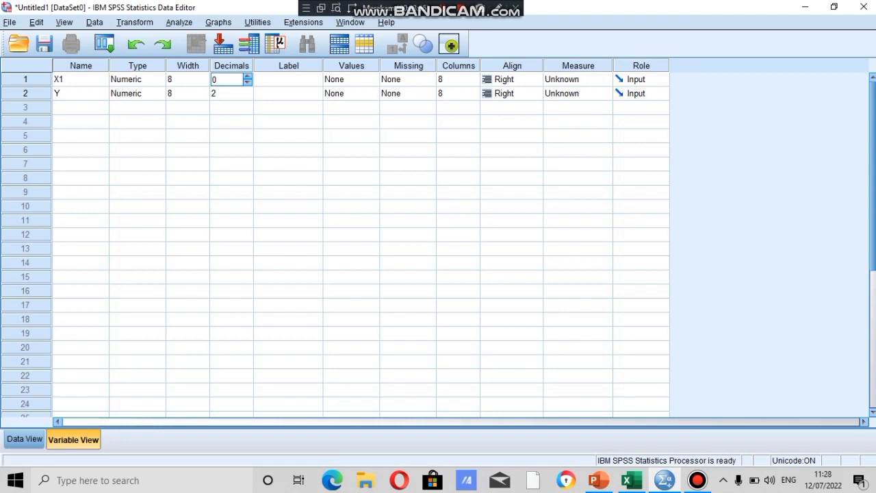
{"action": "left_click", "coordinate": [247, 90]}
{"action": "left_click", "coordinate": [247, 96]}
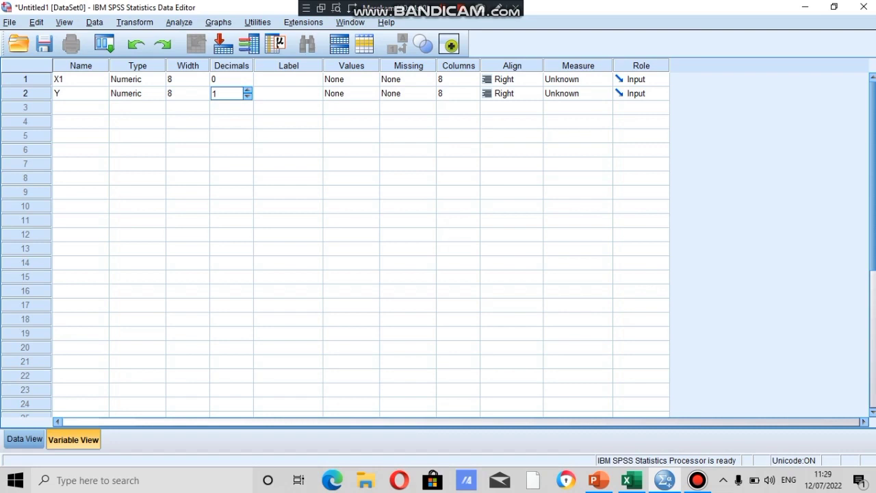
- Label variable X1 "Motivasi belajar" and variable Y "hasil belajar"
{"action": "left_click", "coordinate": [288, 79]}
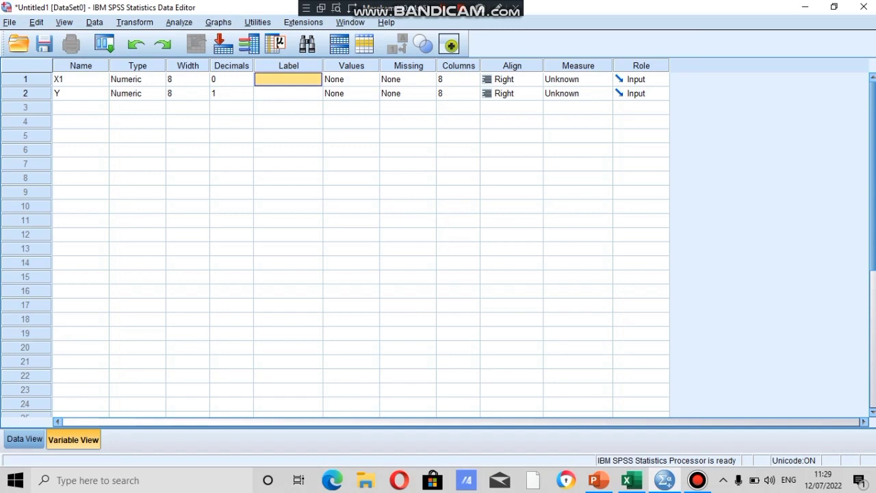
{"action": "type", "text": "MOTIVAS"}
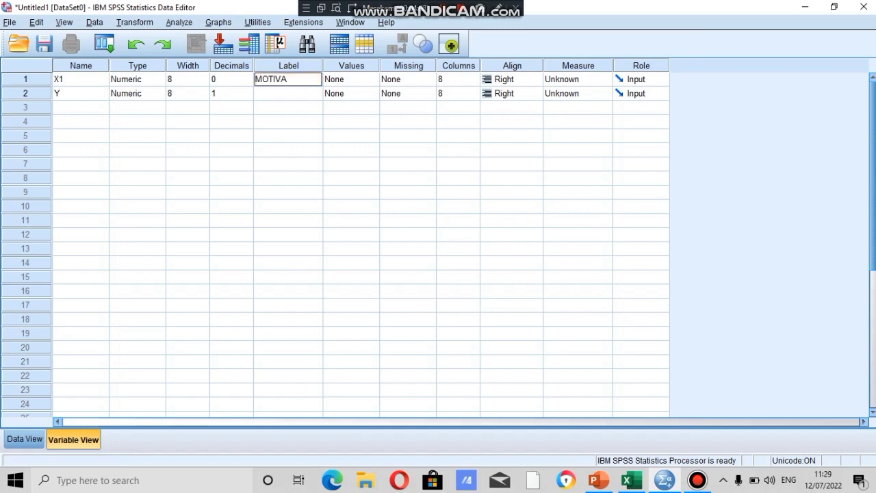
{"action": "key", "text": "BackSpace"}
{"action": "key", "text": "BackSpace"}
{"action": "key", "text": "BackSpace"}
{"action": "key", "text": "BackSpace"}
{"action": "key", "text": "BackSpace"}
{"action": "key", "text": "BackSpace"}
{"action": "type", "text": "otivasi belajar"}
{"action": "key", "text": "Return"}
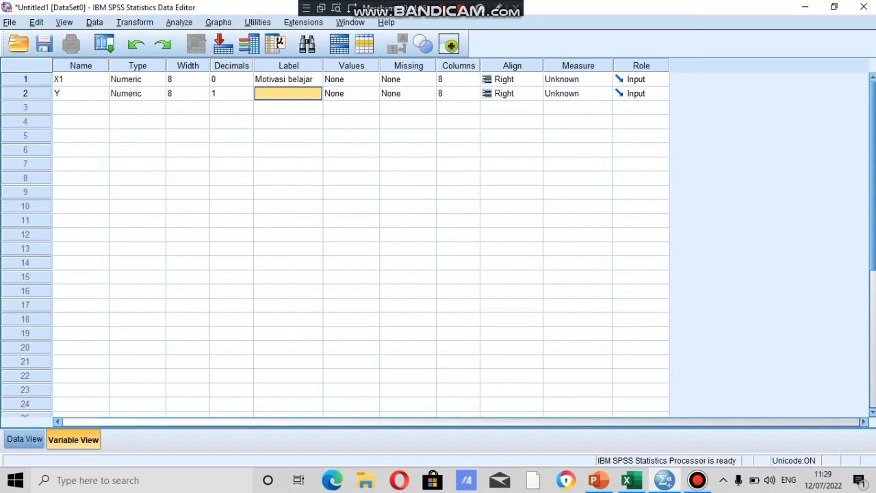
{"action": "type", "text": "hasil belajar"}
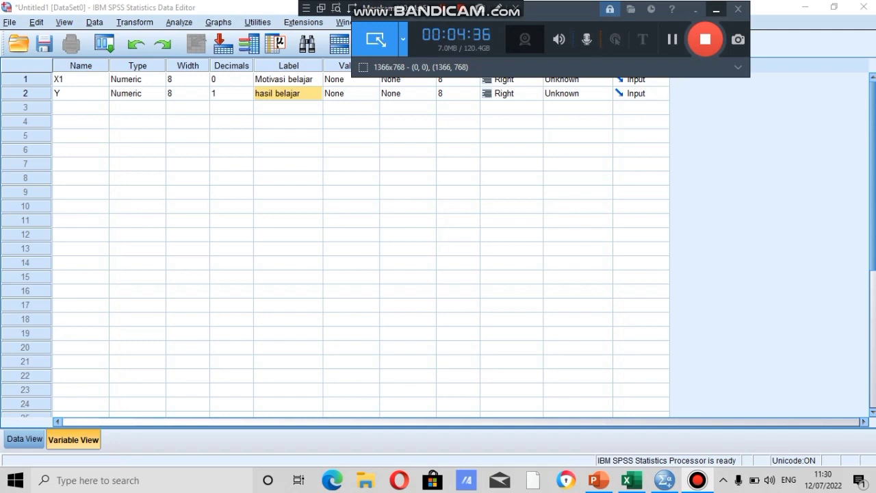
{"action": "left_click", "coordinate": [716, 9]}
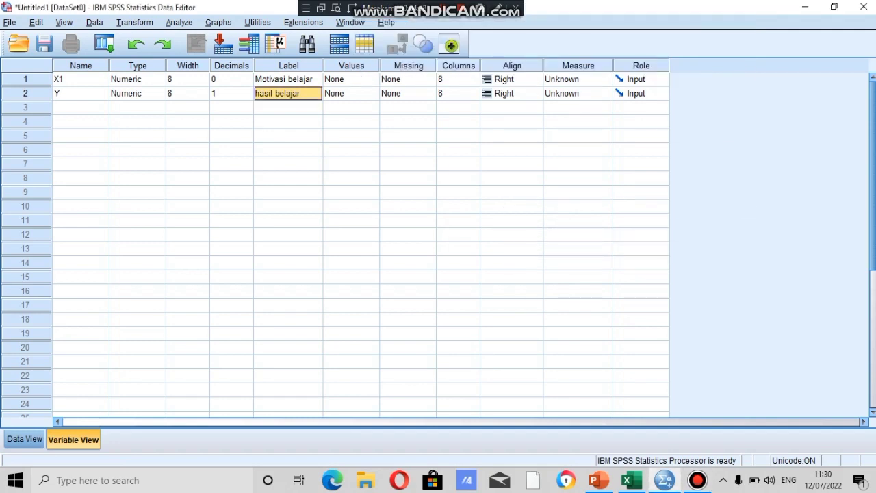
- Set the decimals of variable Y to 0 and show the empty data sheet
{"action": "left_click", "coordinate": [229, 94]}
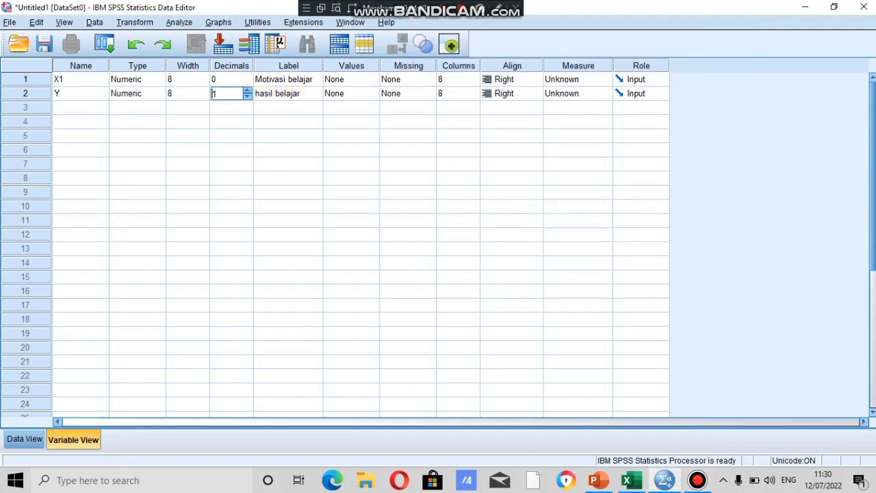
{"action": "key", "text": "Down"}
{"action": "key", "text": "ctrl+t"}
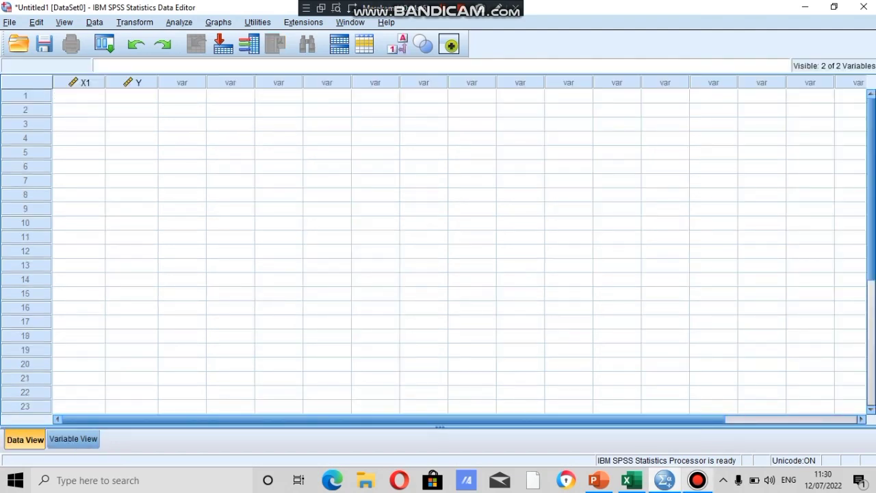
- Switch to the Excel workbook Book1 and copy the two columns of scores in cells A2:B18
{"action": "key", "text": "alt+Tab"}
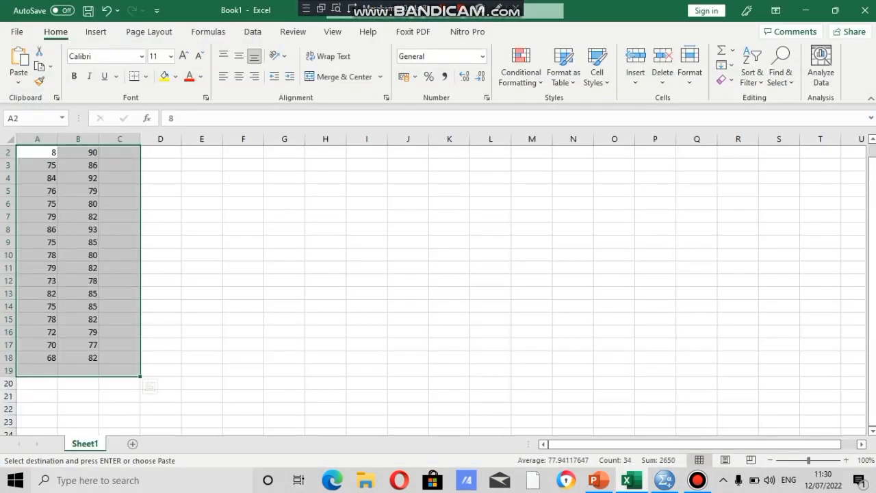
{"action": "left_click", "coordinate": [202, 203]}
{"action": "left_click_drag", "start_coordinate": [42, 152], "coordinate": [79, 358]}
{"action": "key", "text": "ctrl+v"}
{"action": "right_click", "coordinate": [80, 356]}
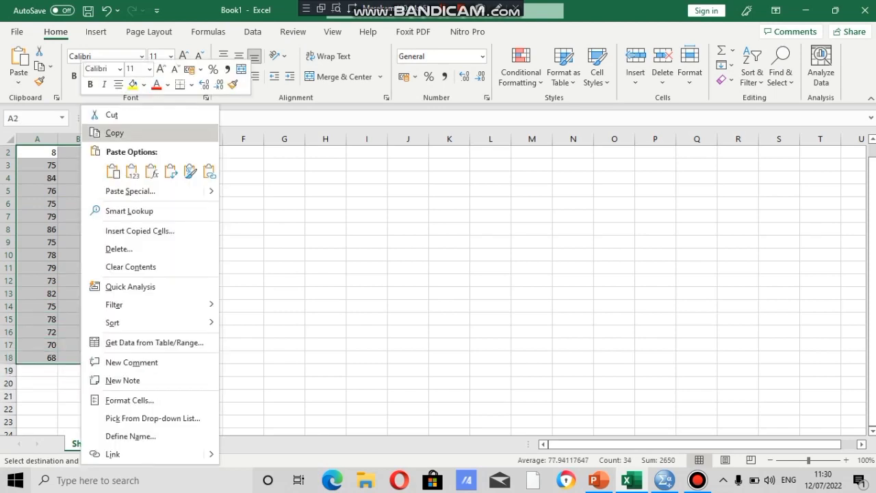
{"action": "left_click", "coordinate": [114, 133]}
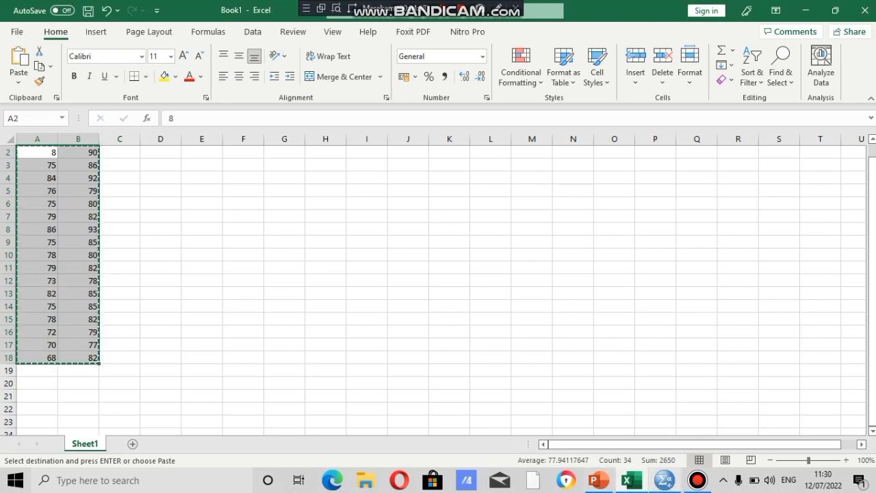
- Return to SPSS and paste the copied scores into columns X1 and Y, starting at the first row of X1
{"action": "key", "text": "alt+Tab"}
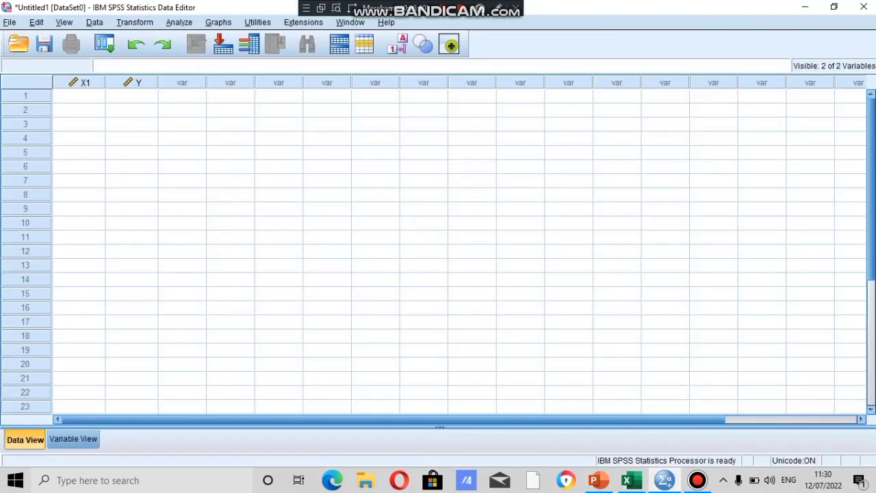
{"action": "left_click", "coordinate": [79, 96]}
{"action": "right_click", "coordinate": [78, 97]}
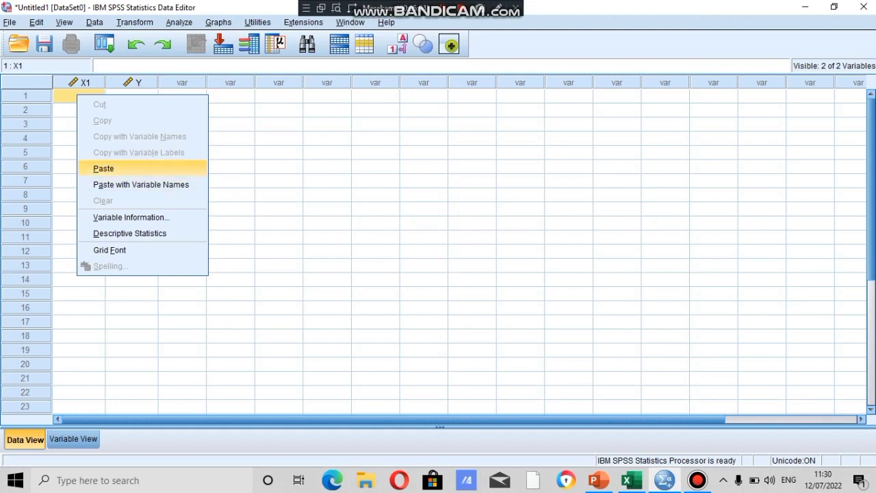
{"action": "left_click", "coordinate": [103, 168]}
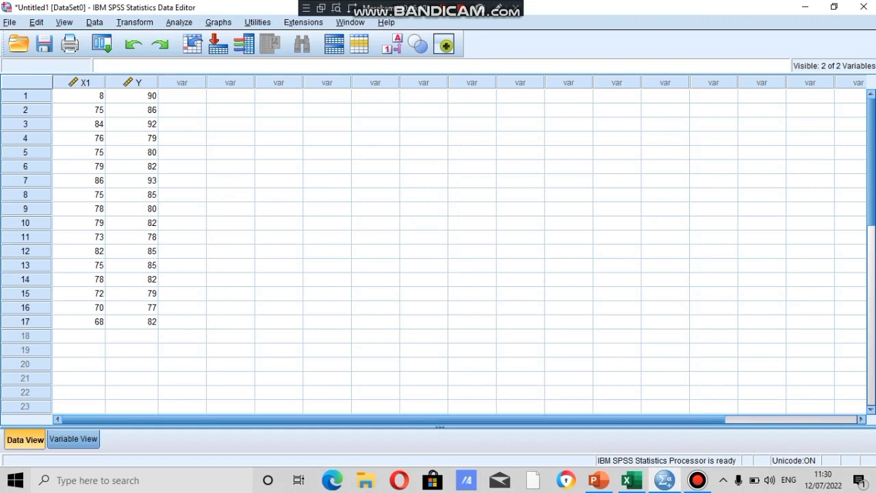
- Return to the variable definitions and start a Linear Regression analysis
{"action": "left_click", "coordinate": [73, 439]}
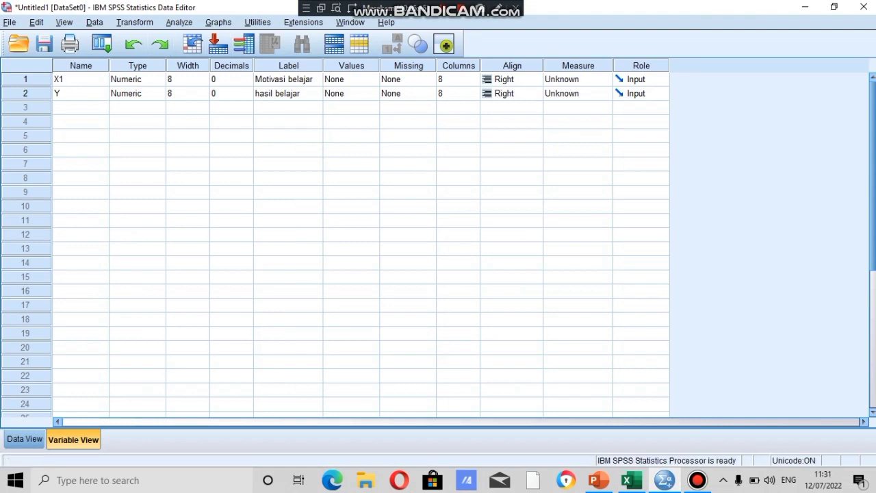
{"action": "key", "text": "alt+a"}
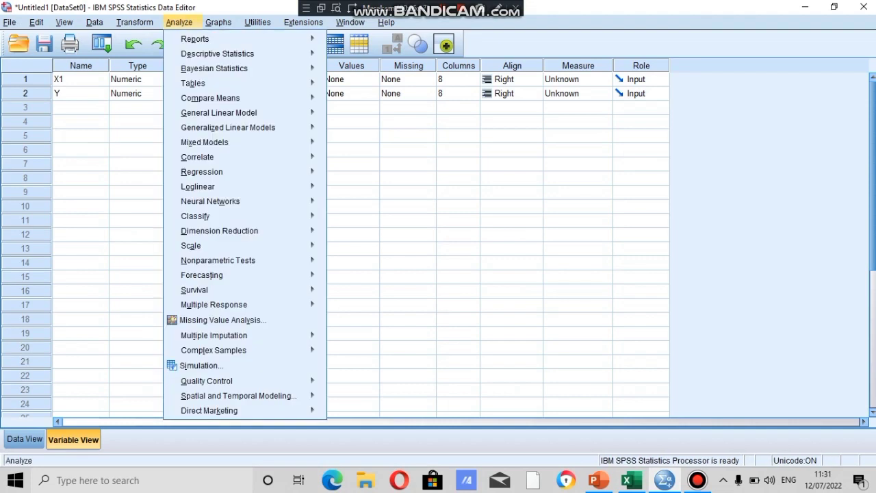
{"action": "mouse_move", "coordinate": [233, 128]}
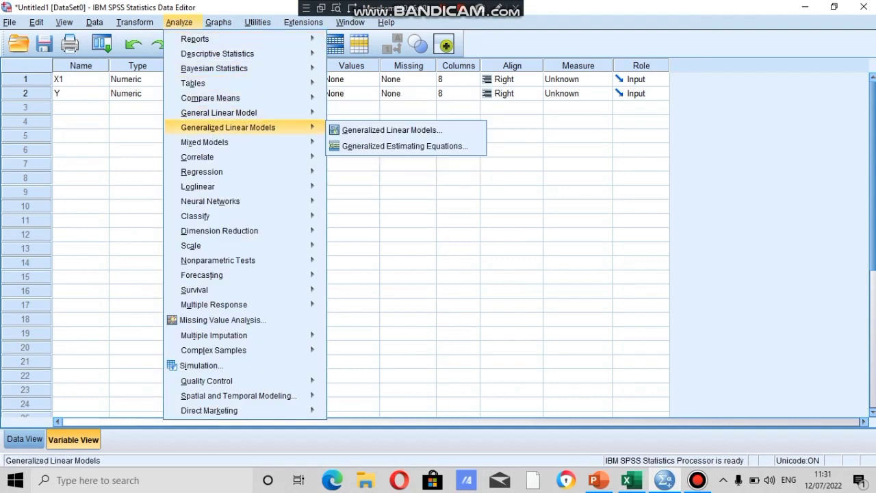
{"action": "key", "text": "Down"}
{"action": "key", "text": "Down"}
{"action": "key", "text": "Down"}
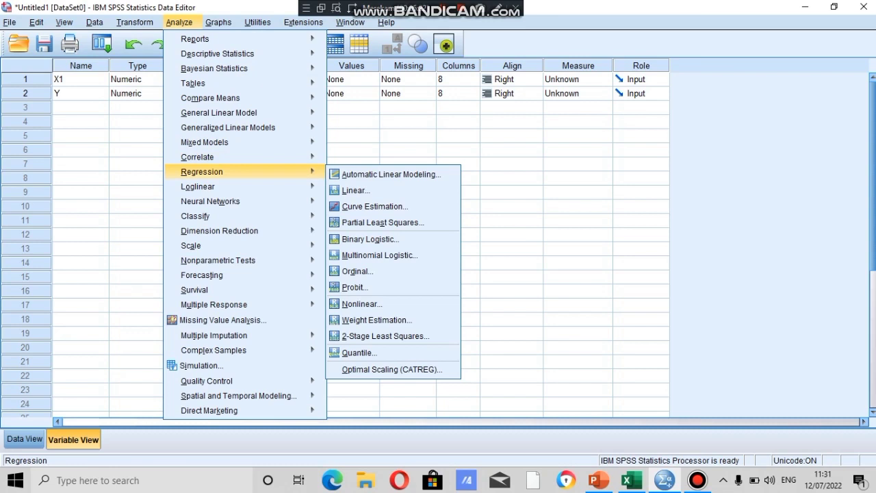
{"action": "key", "text": "Right"}
{"action": "key", "text": "Down"}
{"action": "key", "text": "Down"}
{"action": "key", "text": "Up"}
{"action": "key", "text": "Return"}
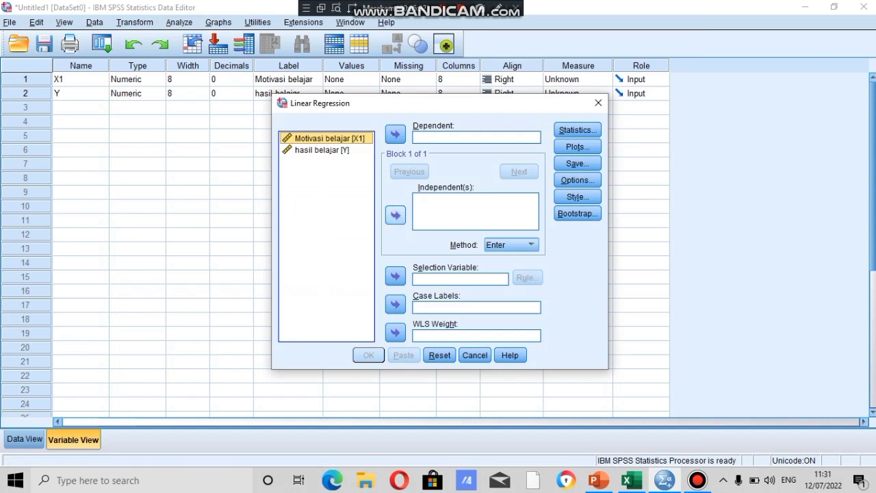
- Assign Motivasi belajar [X1] as the independent variable and hasil belajar [Y] as the dependent variable
{"action": "left_click", "coordinate": [395, 215]}
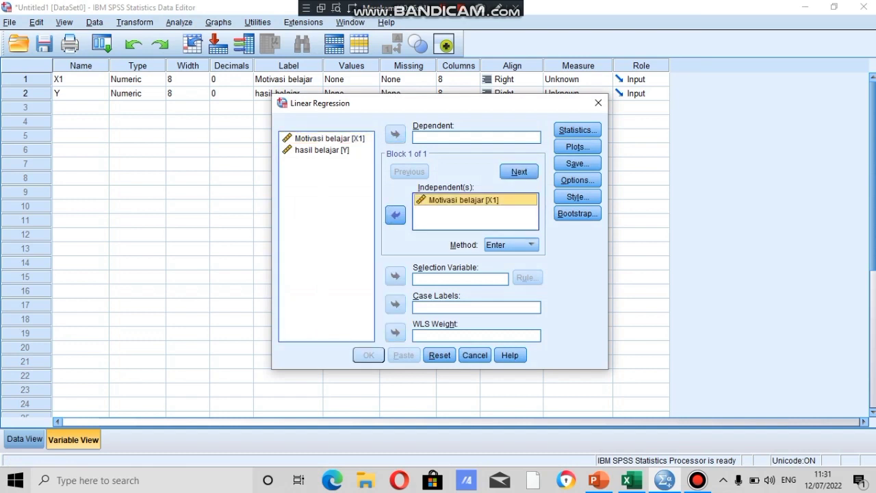
{"action": "left_click", "coordinate": [322, 150]}
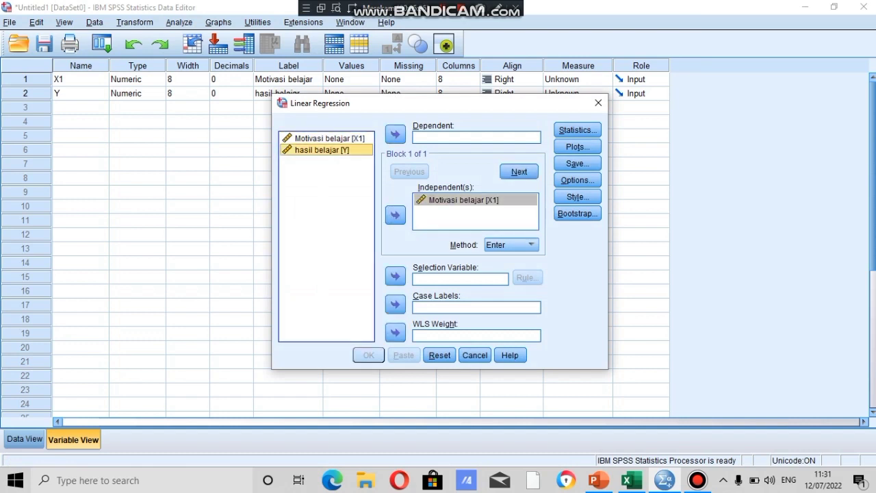
{"action": "left_click", "coordinate": [395, 134]}
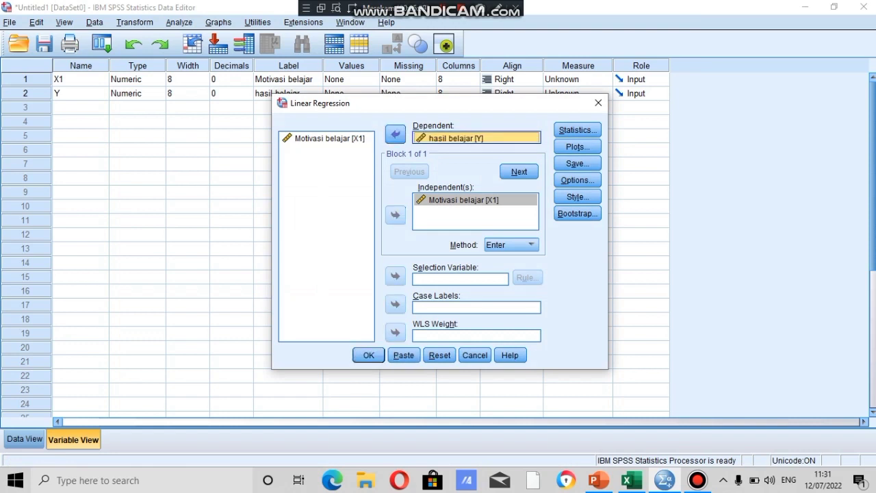
- Add R squared change and Descriptives to the regression statistics and run the analysis
{"action": "left_click", "coordinate": [578, 129]}
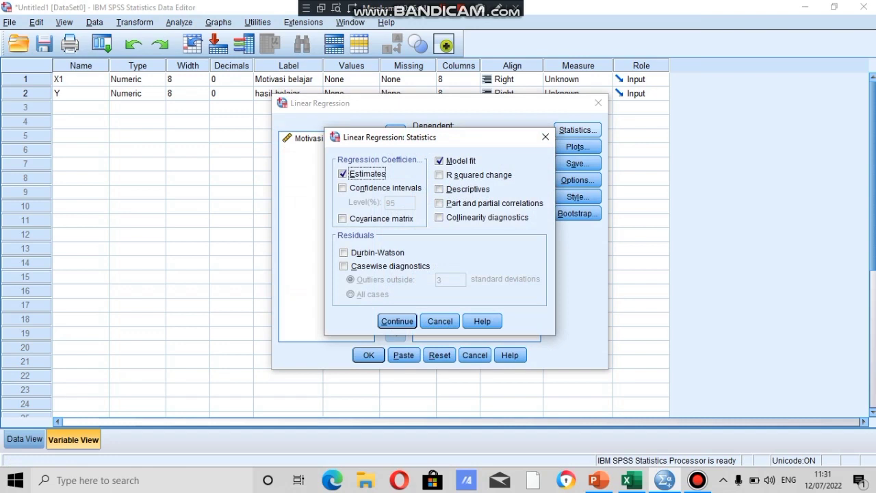
{"action": "left_click", "coordinate": [439, 175]}
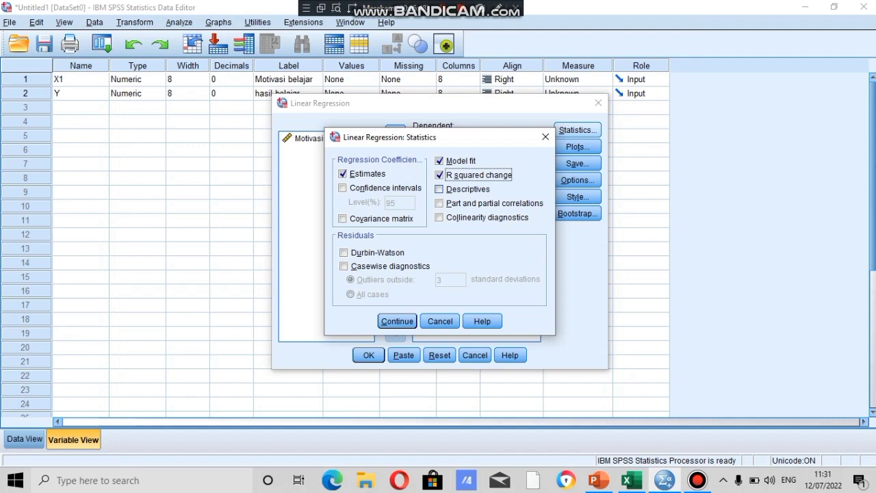
{"action": "left_click", "coordinate": [440, 189]}
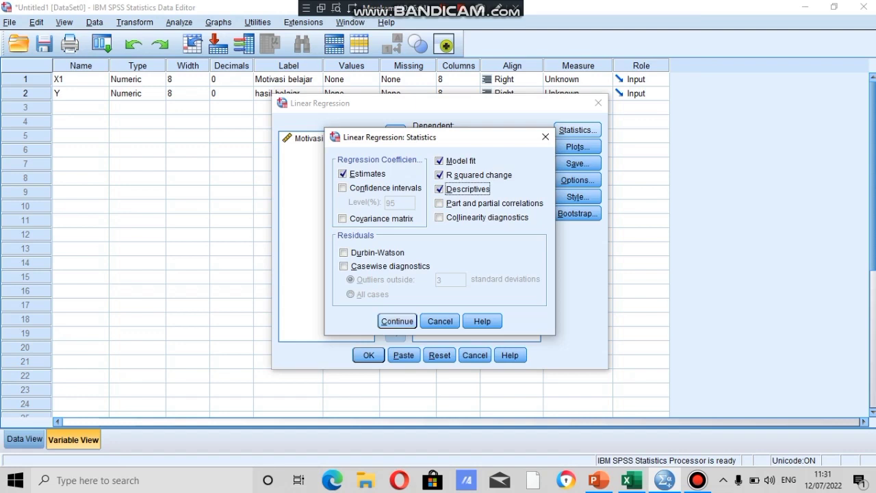
{"action": "left_click", "coordinate": [397, 321]}
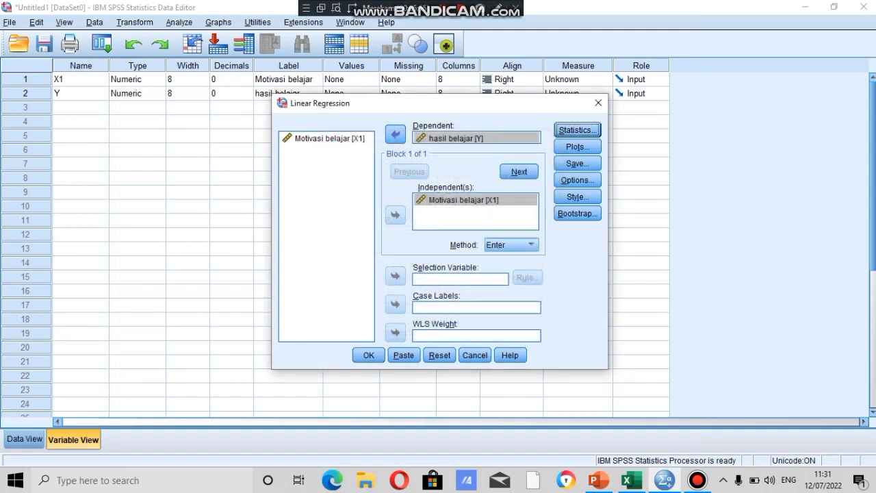
{"action": "left_click", "coordinate": [369, 355]}
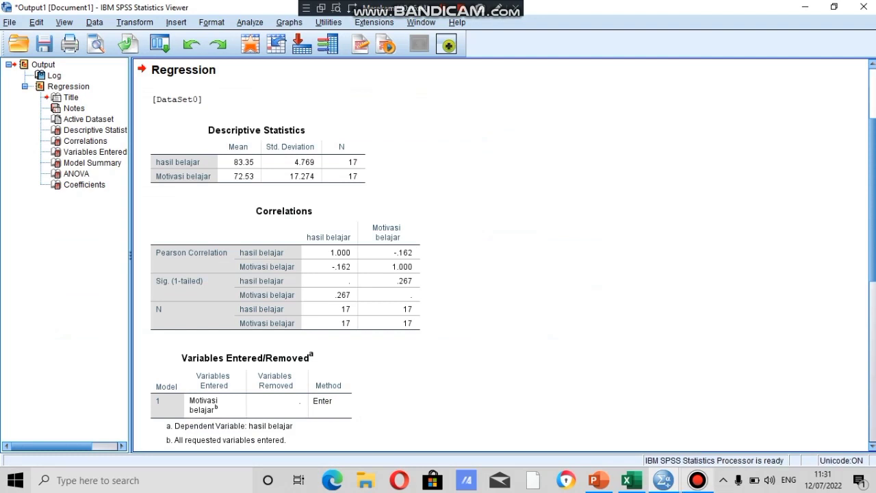
{"action": "left_click", "coordinate": [698, 480]}
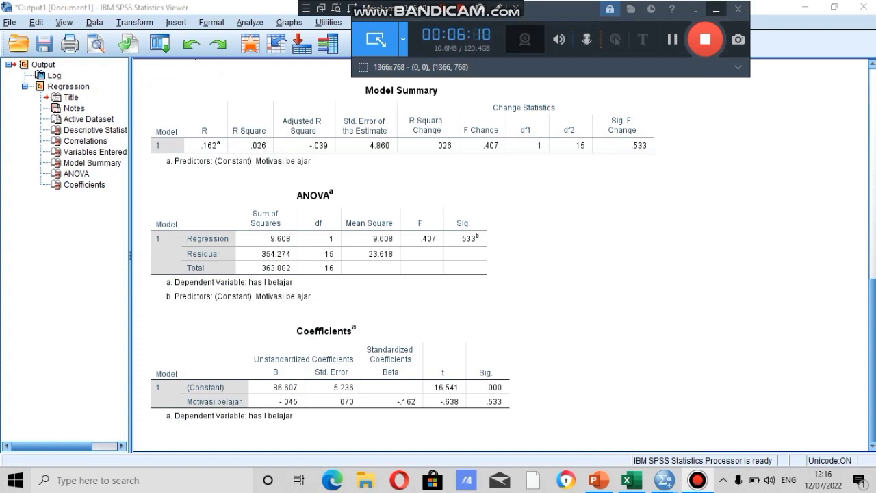
{"action": "left_click", "coordinate": [716, 9]}
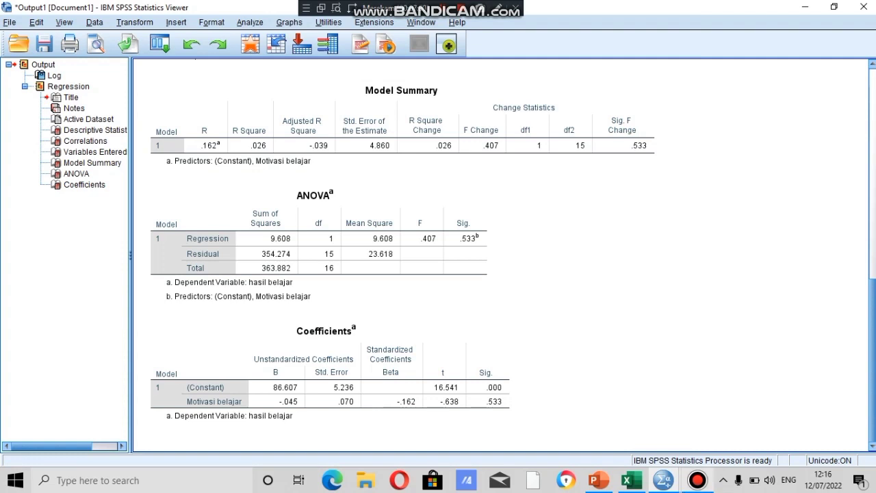
{"action": "mouse_move", "coordinate": [411, 8]}
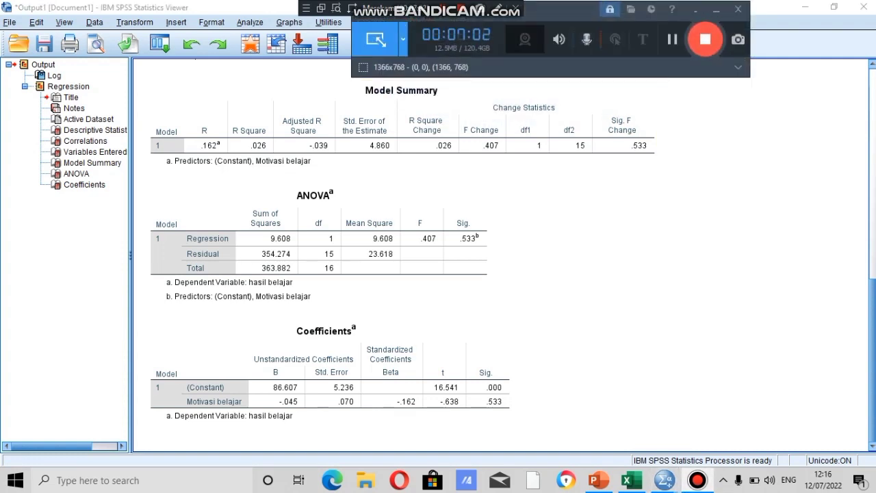